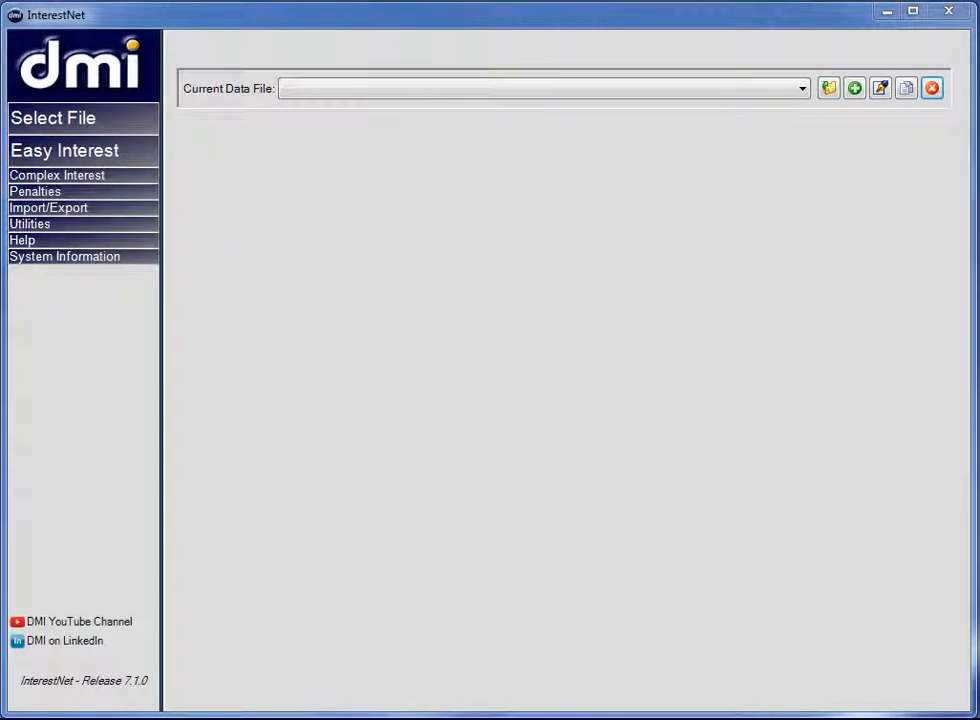
- Start a Complex Interest single module and create the data file Demonstration File.DMI in the Tutorials folder
click(18, 176)
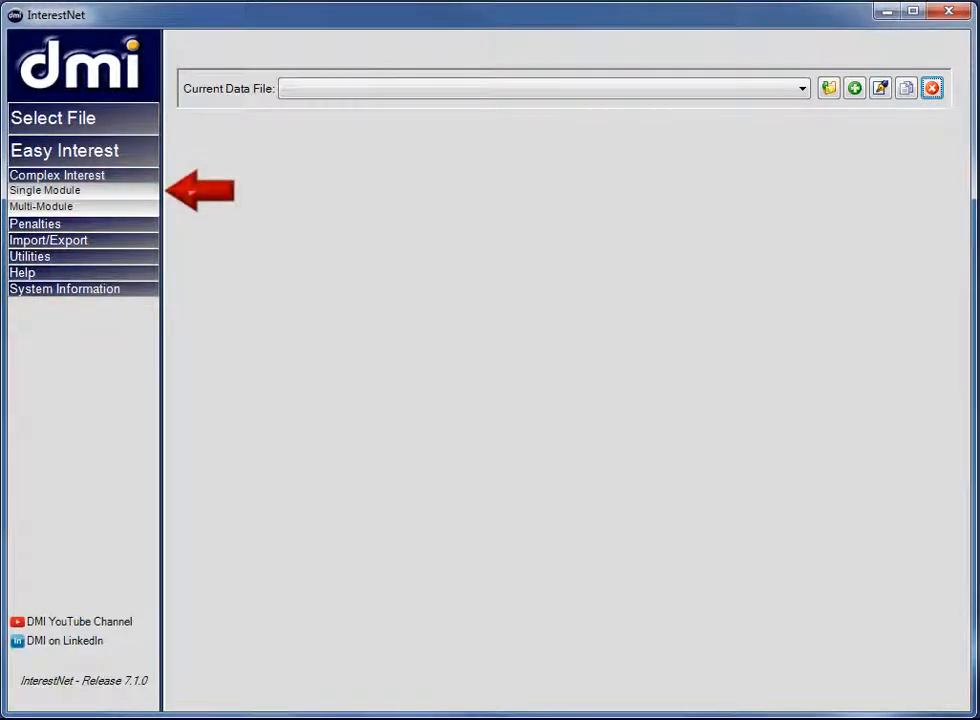
click(15, 192)
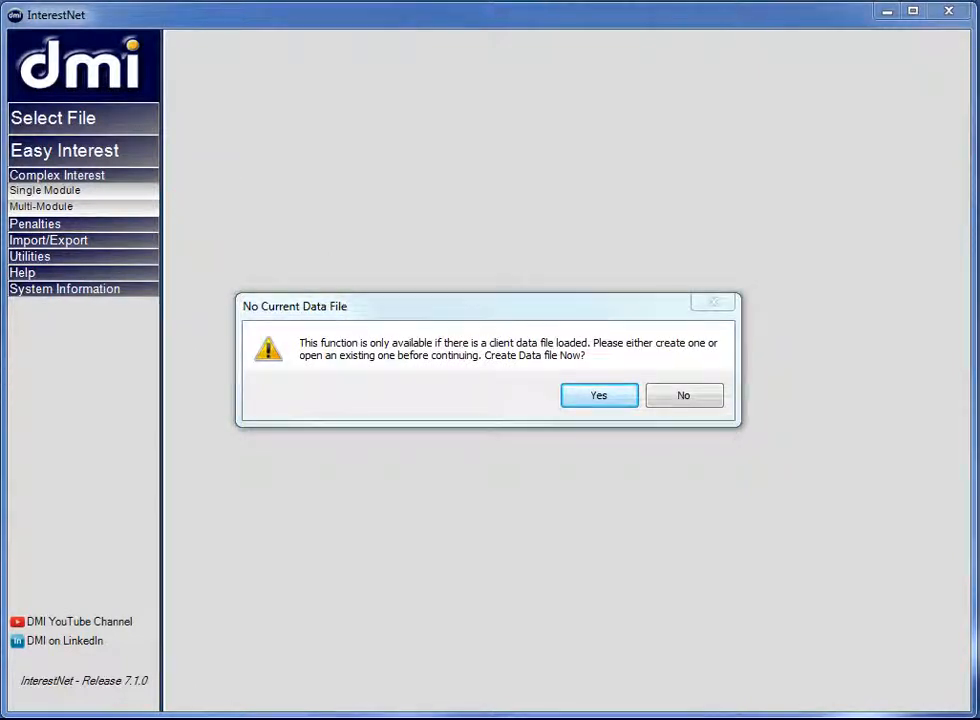
click(620, 400)
text(Demonstration File)
click(288, 238)
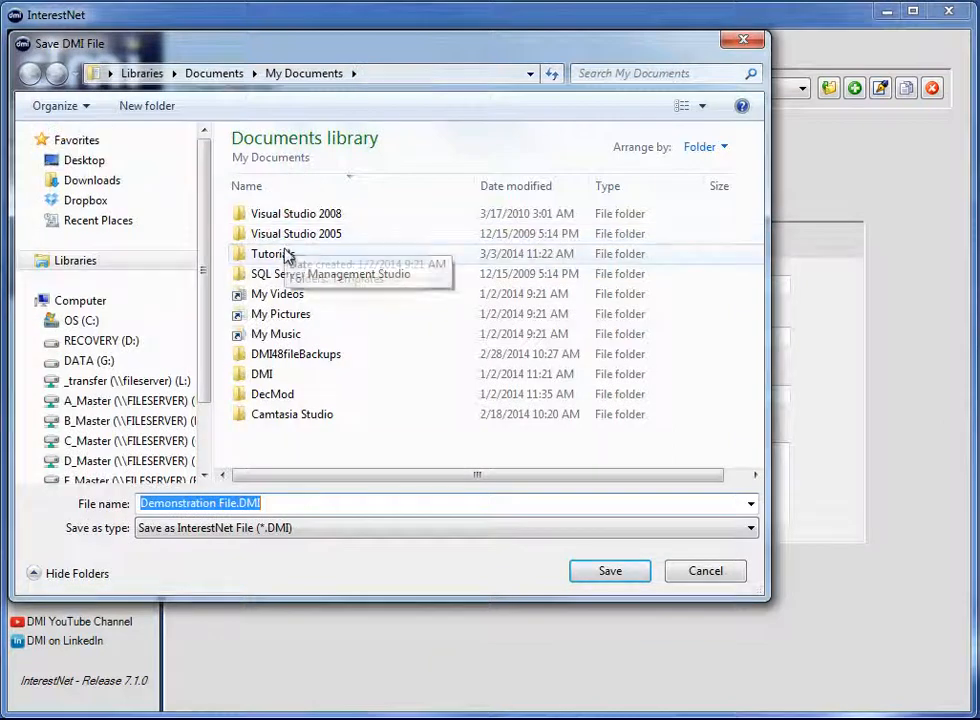
double_click(285, 256)
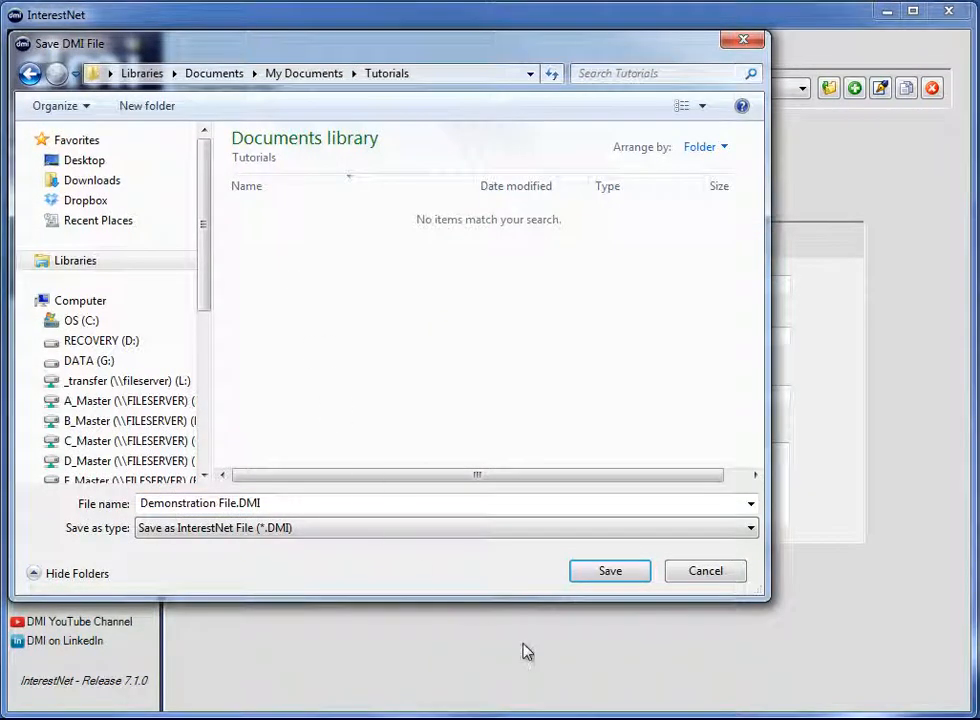
click(620, 575)
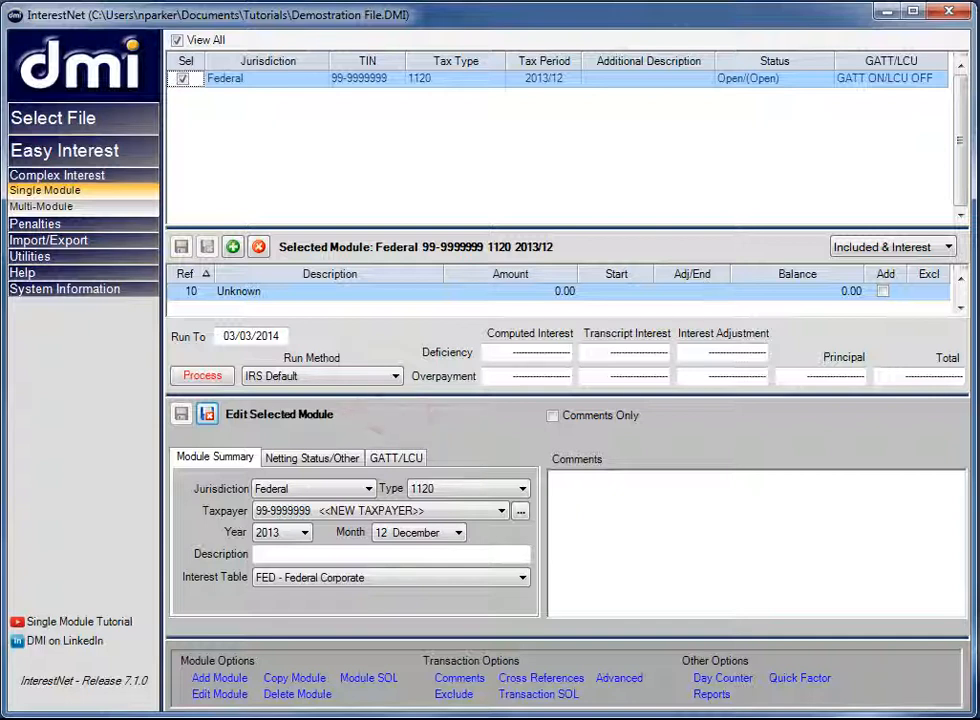
- Set the new module's jurisdiction to Federal, review its GATT/LCU settings, and save the module
click(370, 490)
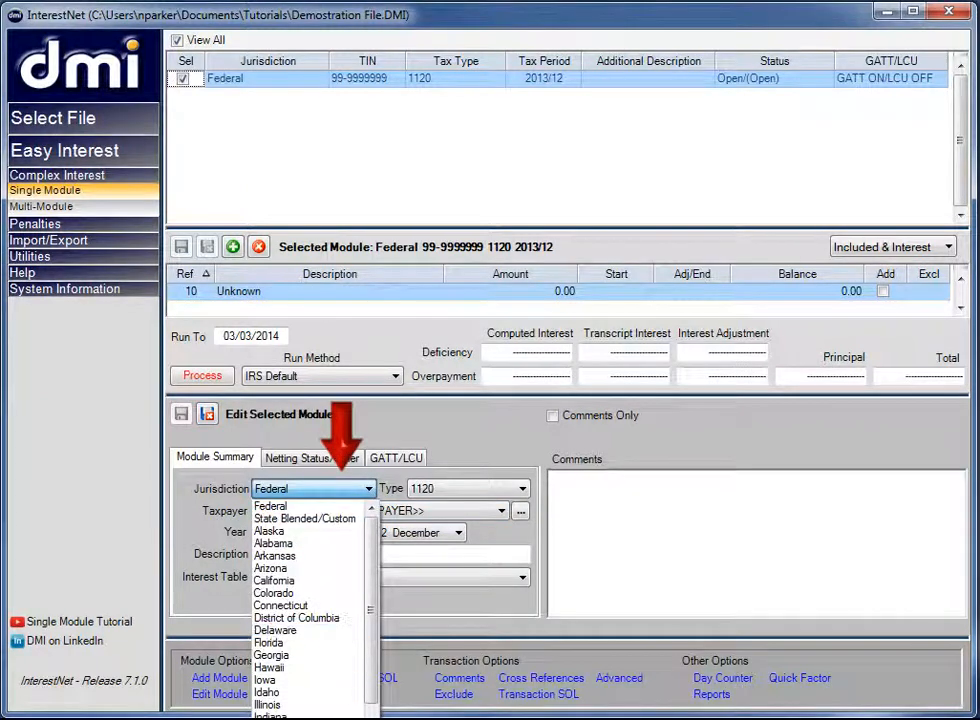
click(310, 506)
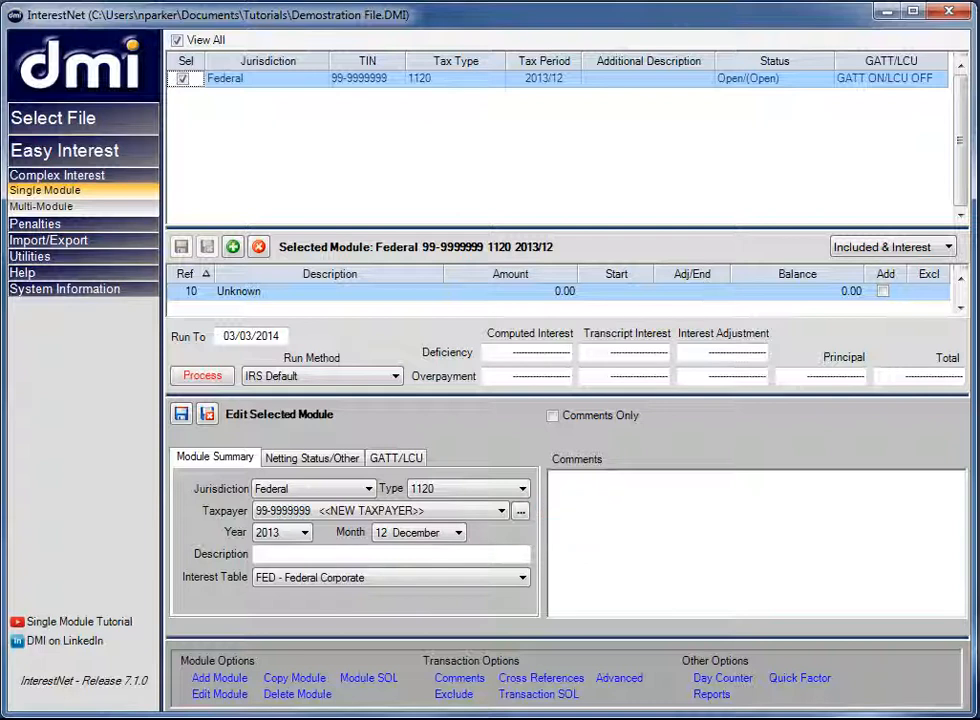
click(392, 458)
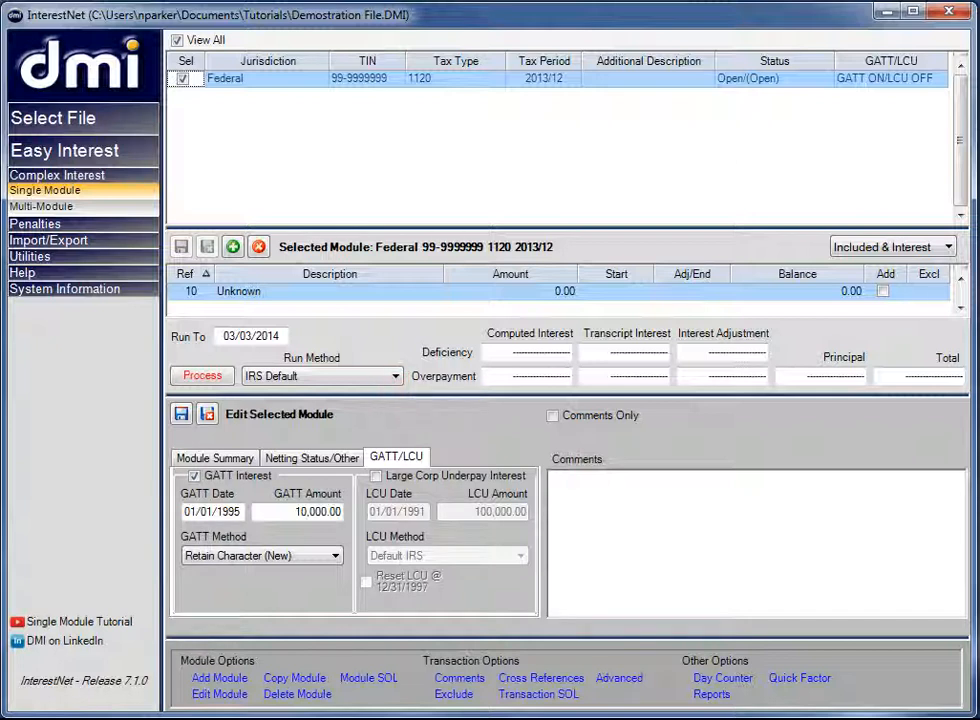
click(181, 414)
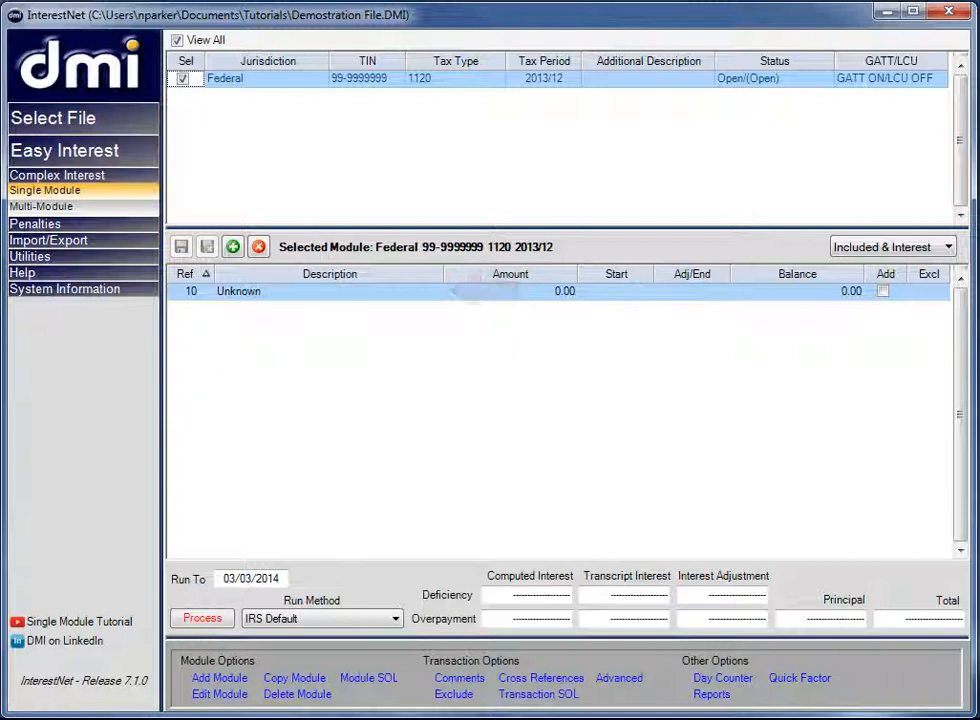
- Make the first transaction a Tax Assessment of 55,000 with the adjustment date 03/15/12
click(434, 292)
click(409, 325)
key(Tab)
text(55,000)
key(Tab)
text(03/15/12)
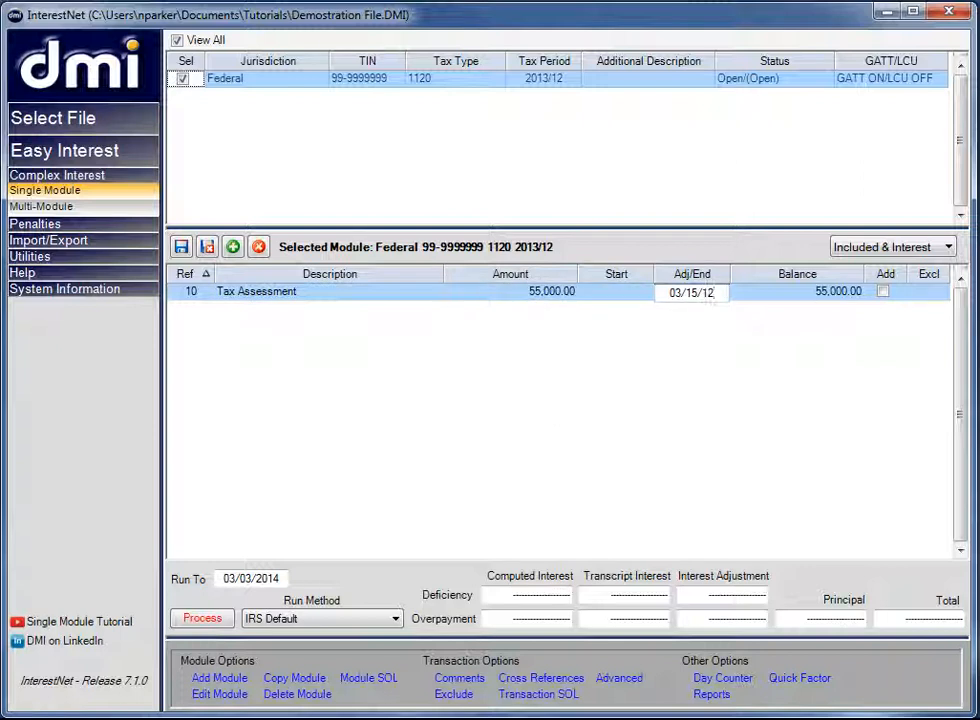
key(Tab)
key(Tab)
key(Tab)
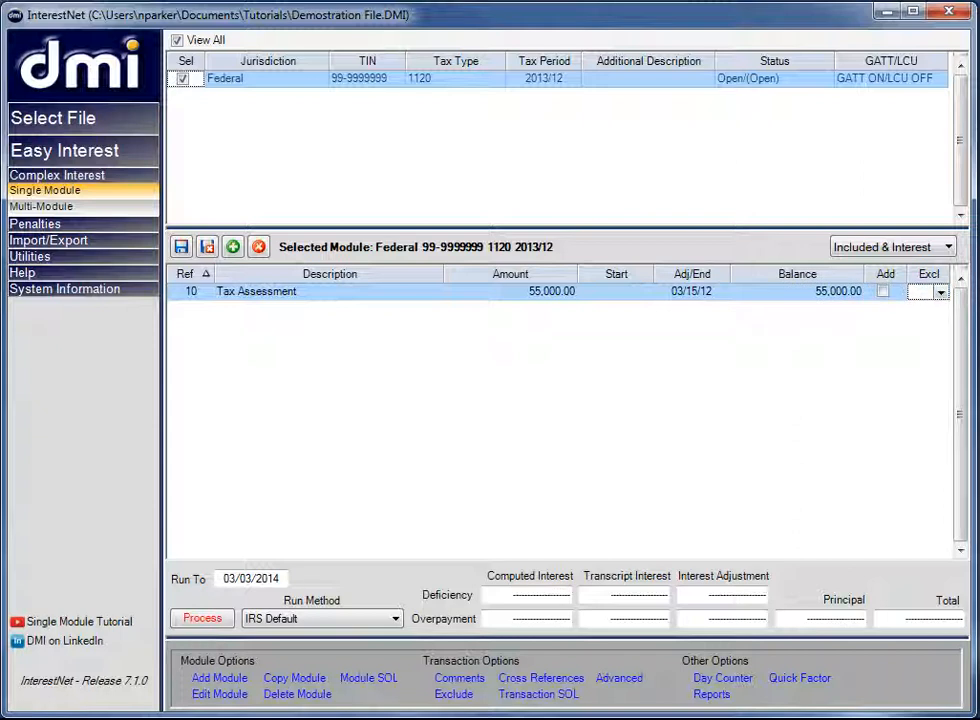
- Add a Payment transaction of 70,000 with the adjustment date 03/15/12
click(232, 247)
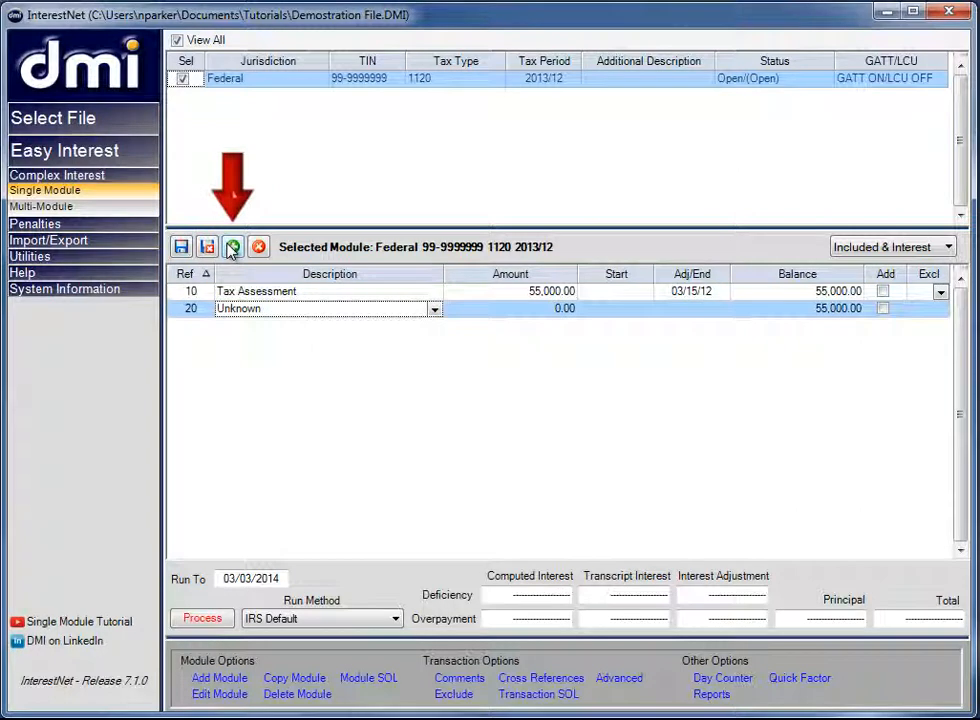
click(434, 310)
click(378, 362)
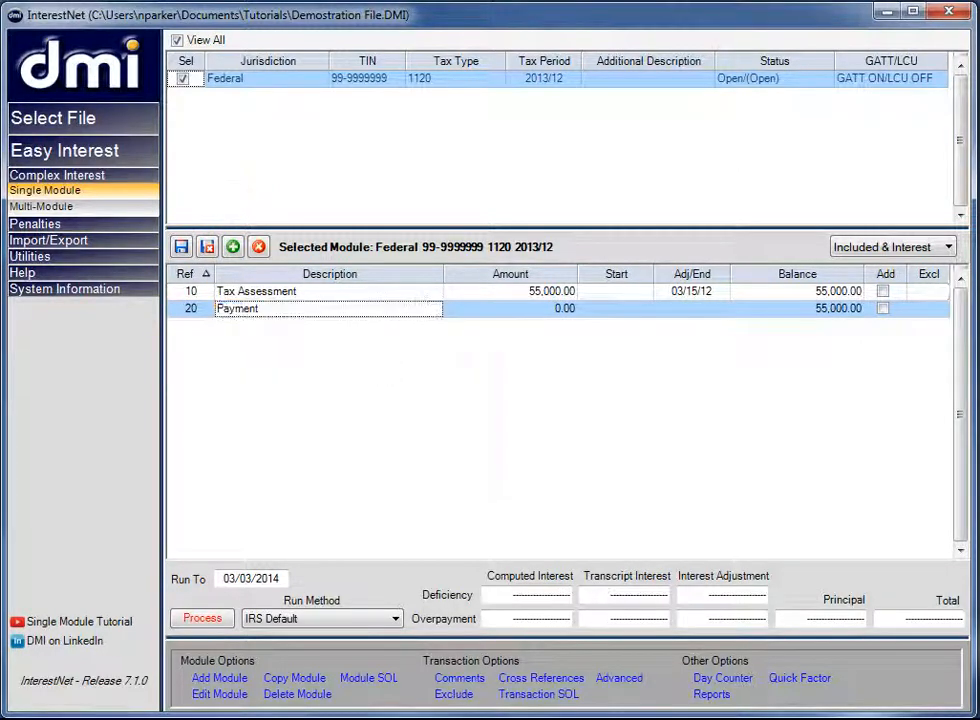
key(Tab)
text(70000)
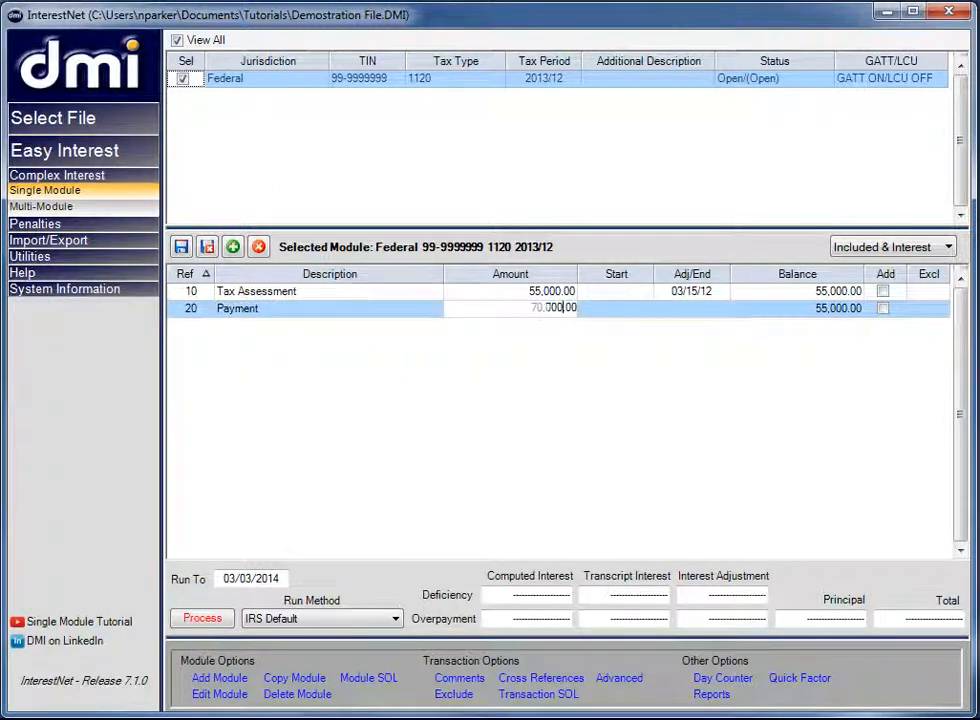
key(Tab)
text(03/15/12)
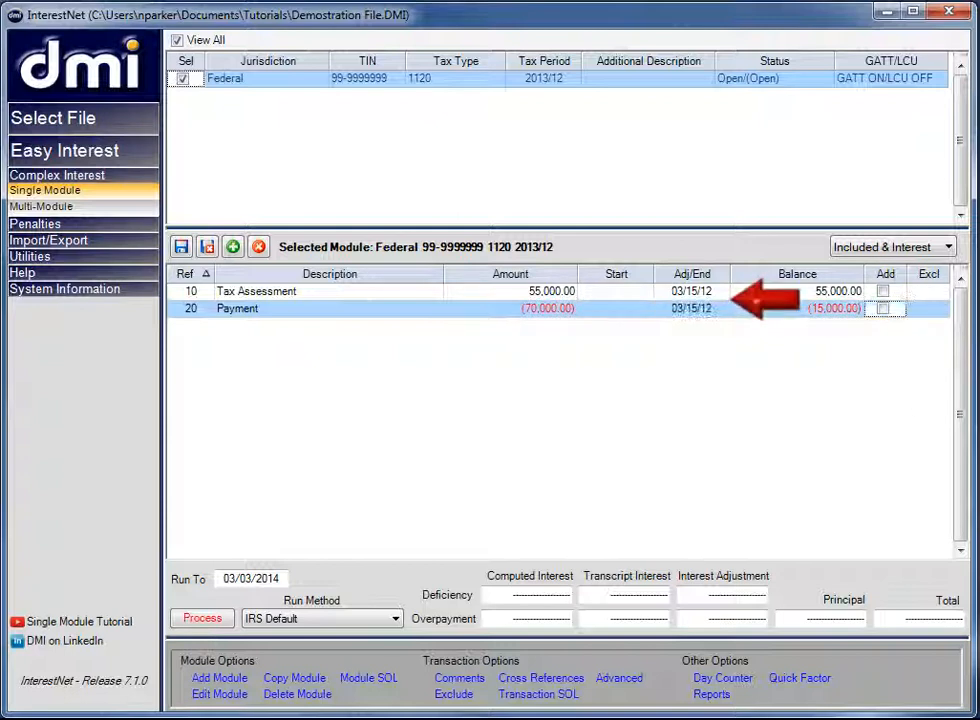
key(Tab)
- Add a Refund transaction of 15,000 with the adjustment date 04/21/12 and process the module's interest
click(232, 247)
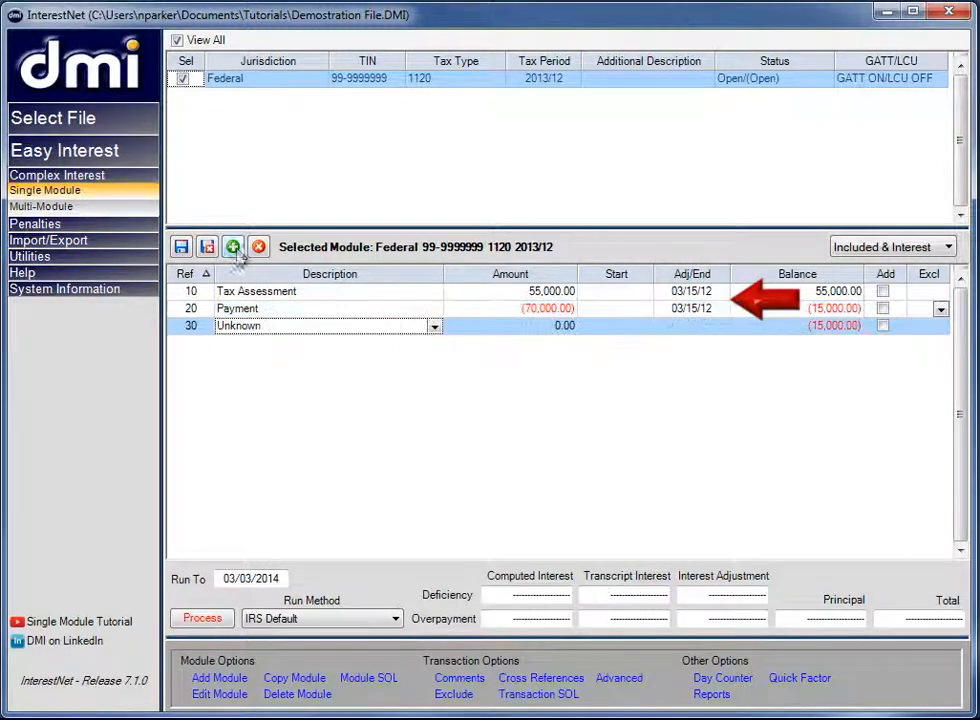
click(435, 328)
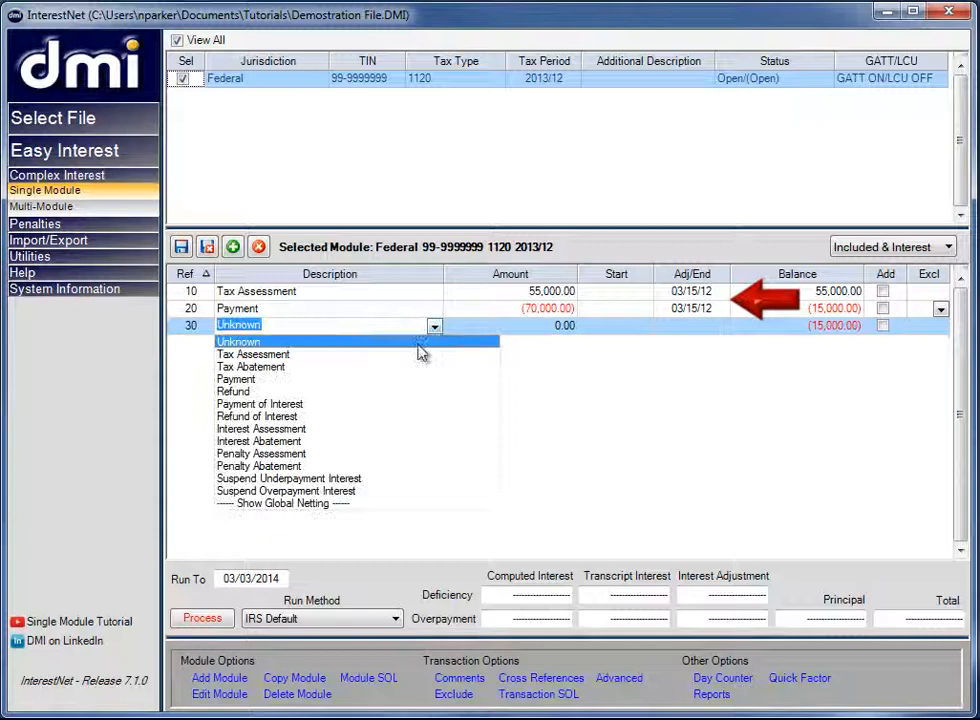
click(378, 391)
key(Tab)
text(15000)
key(Tab)
key(Tab)
text(04/21/12)
key(Tab)
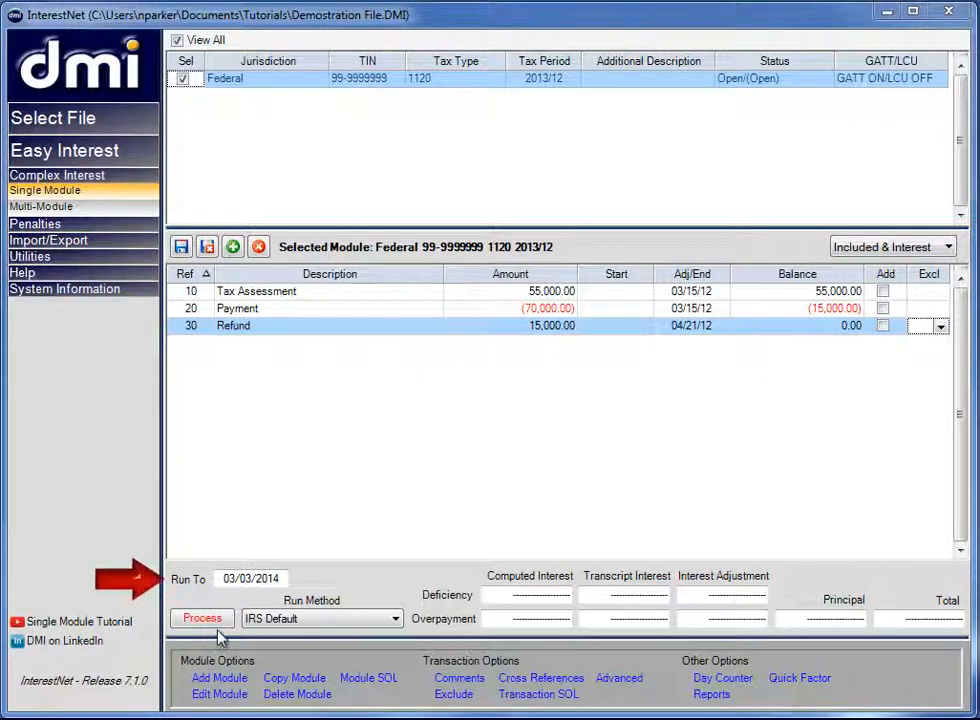
click(222, 619)
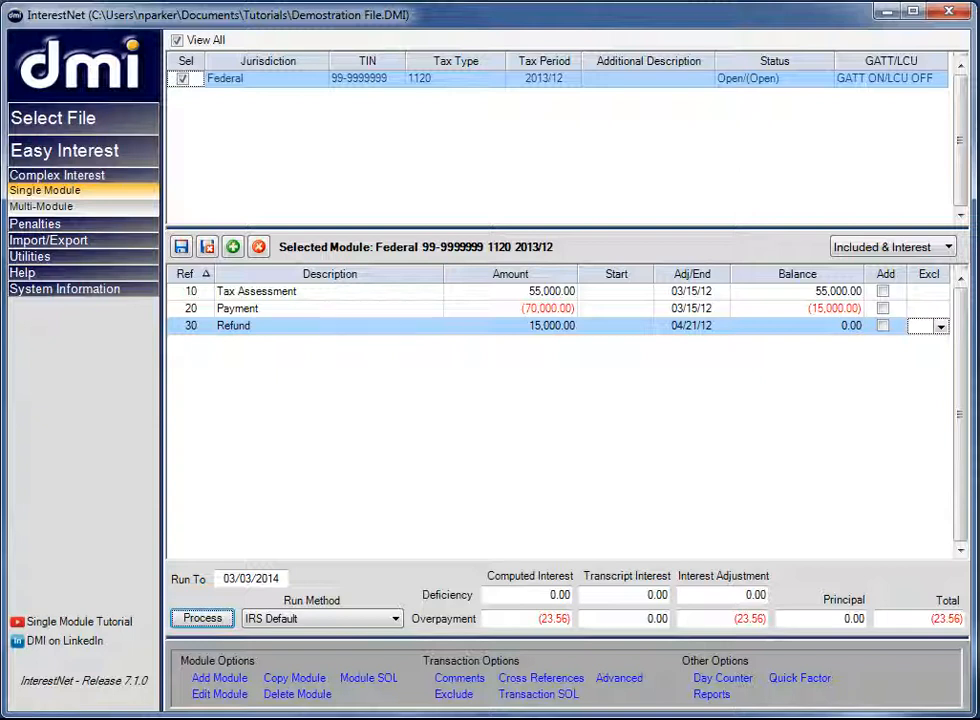
- Add a Suspend Overpayment Interest transaction of 15,000 from 03/15/12 to 04/21/12 and process the module again
click(232, 246)
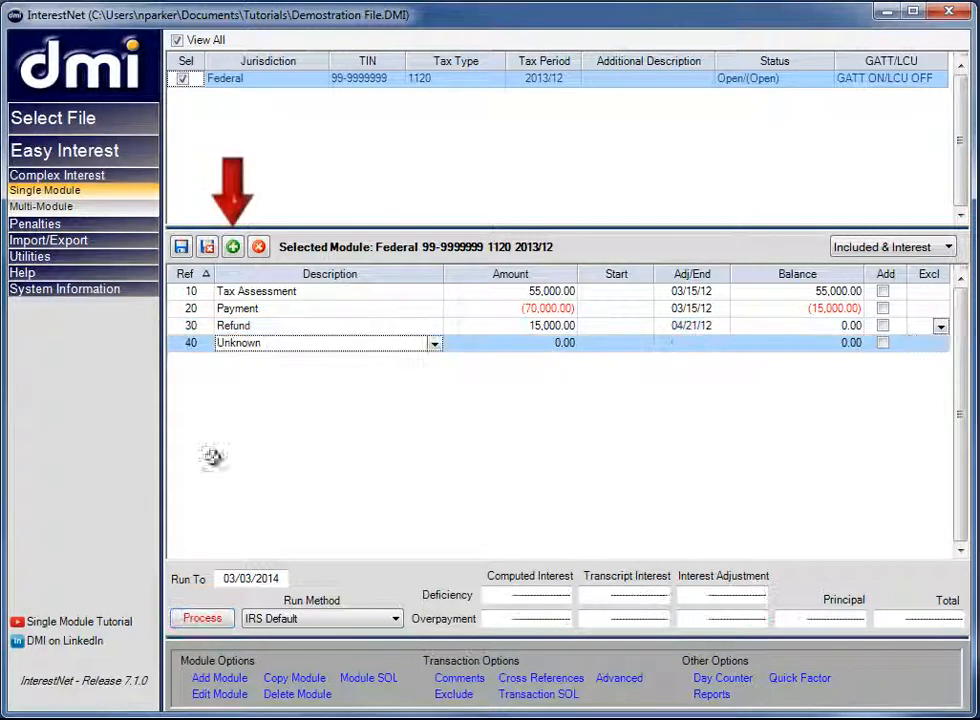
click(435, 343)
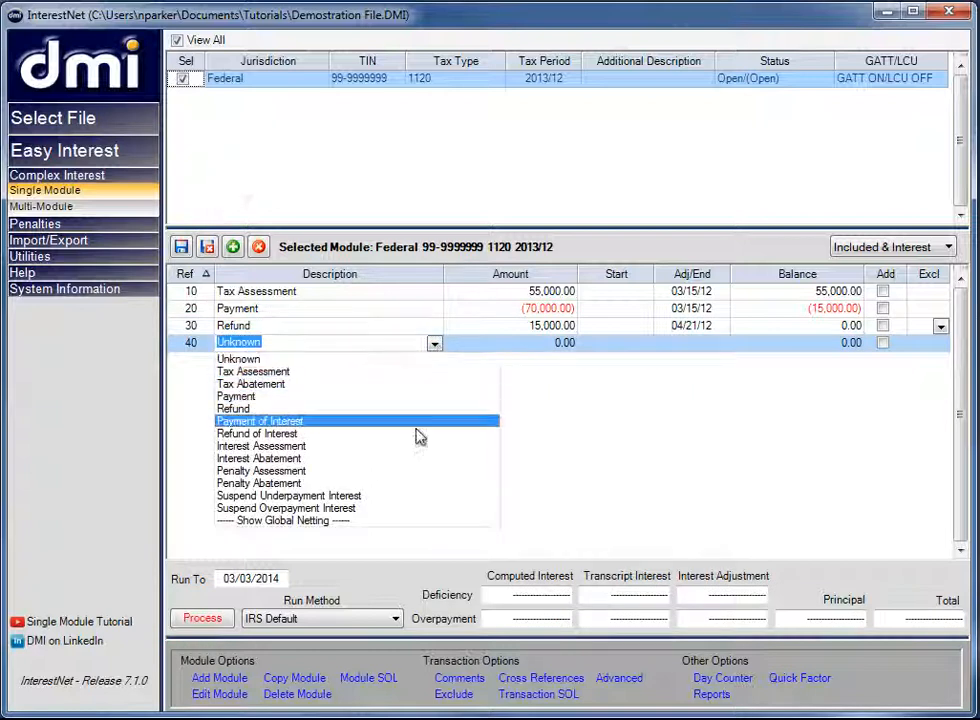
click(410, 498)
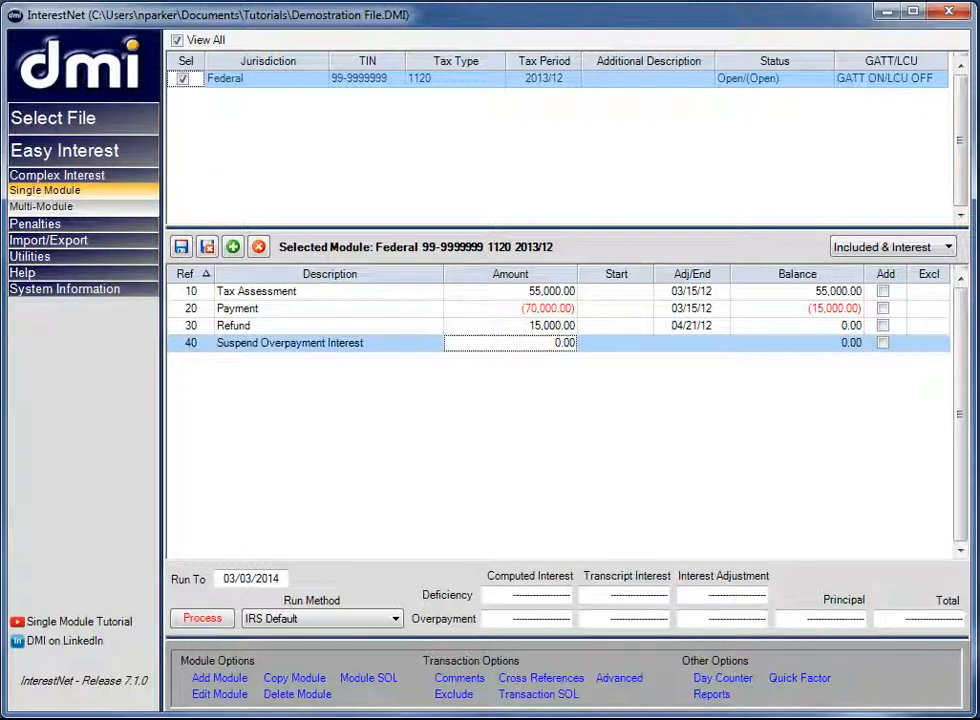
text(15000)
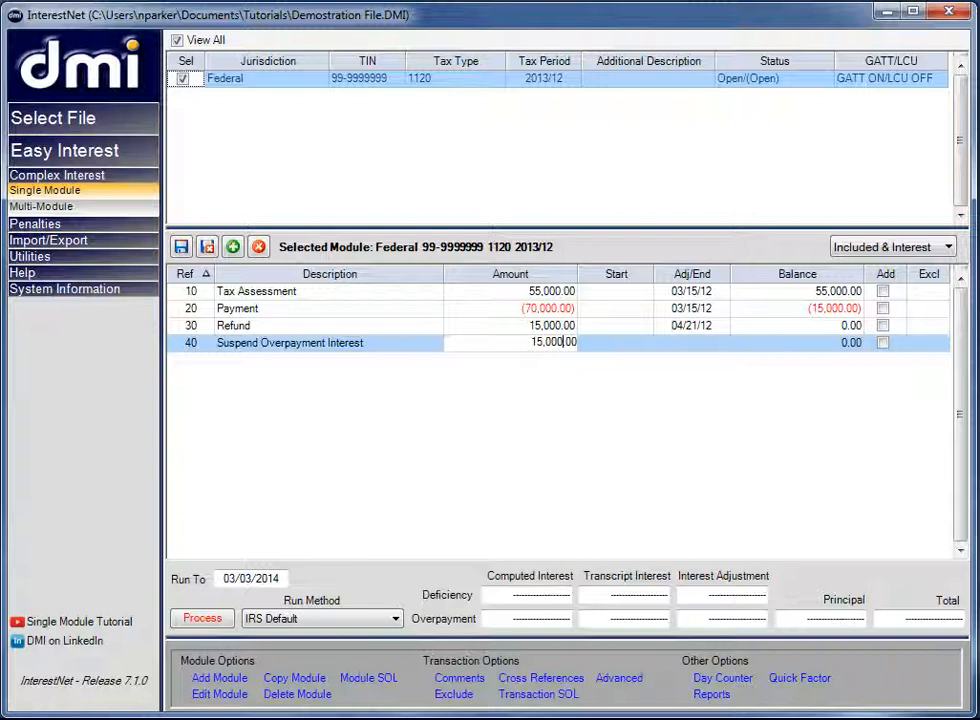
key(Tab)
text(03/15/12)
key(Tab)
text(04/21/12)
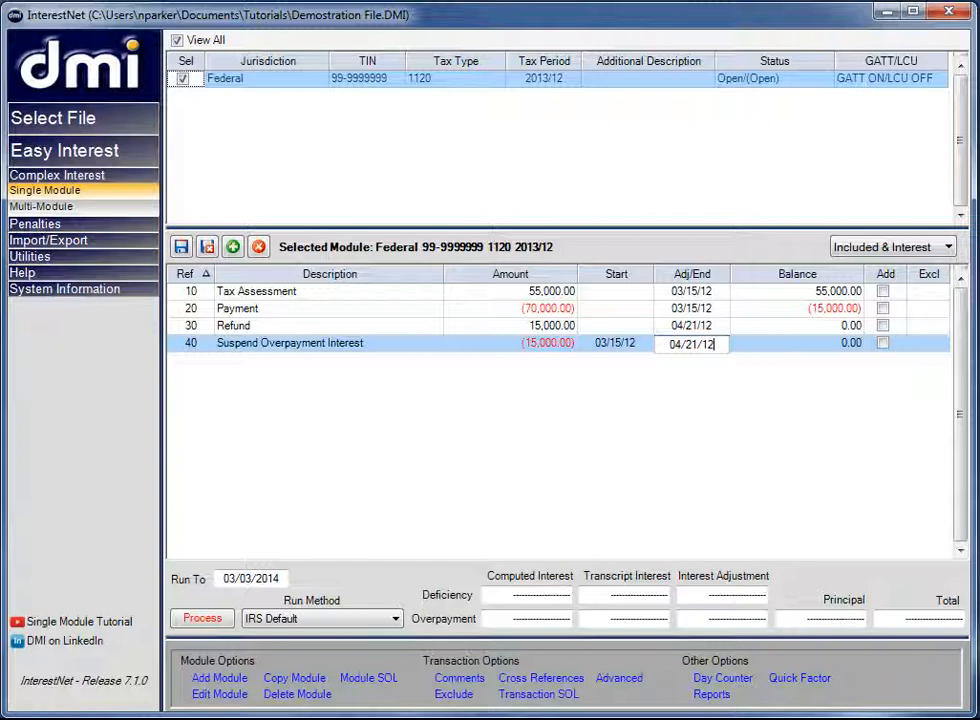
key(Tab)
key(Tab)
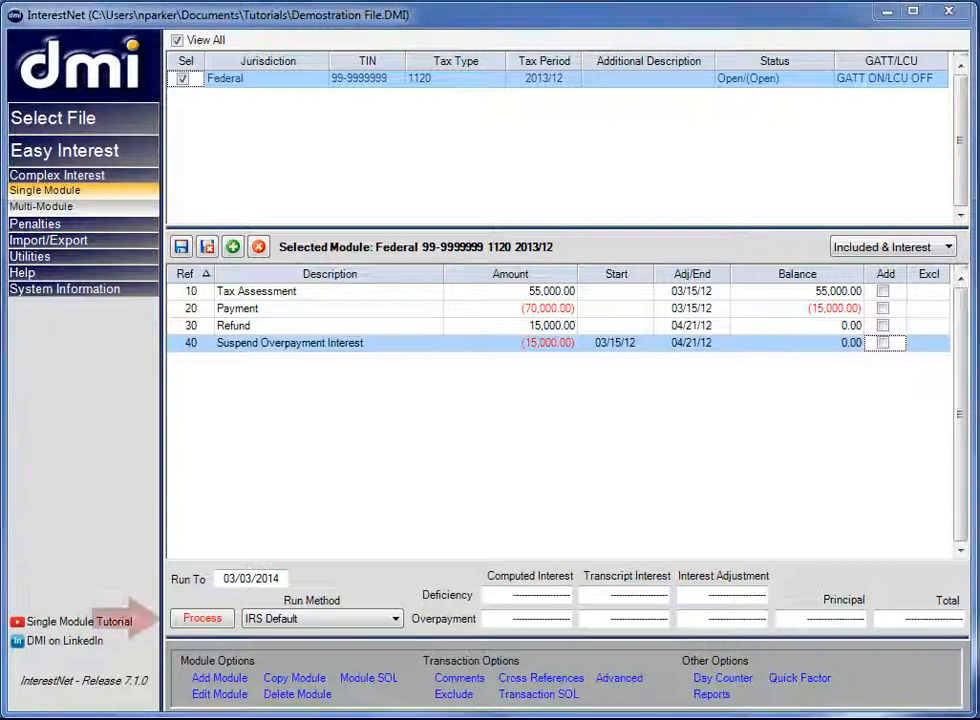
click(202, 620)
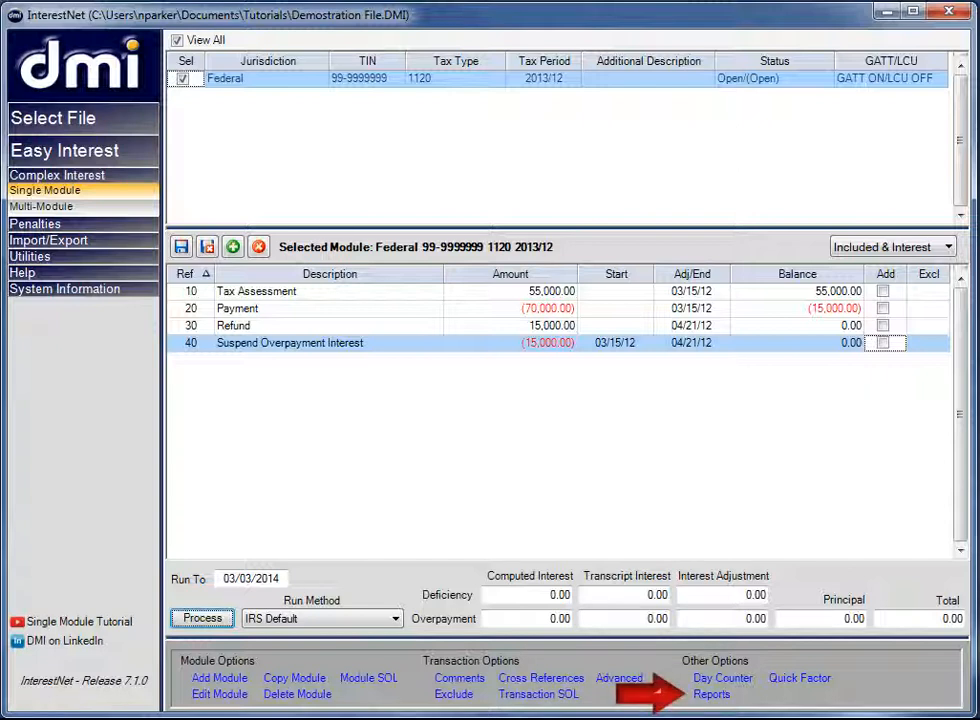
- Show the available reports for the module and set their output format to PDF
click(709, 695)
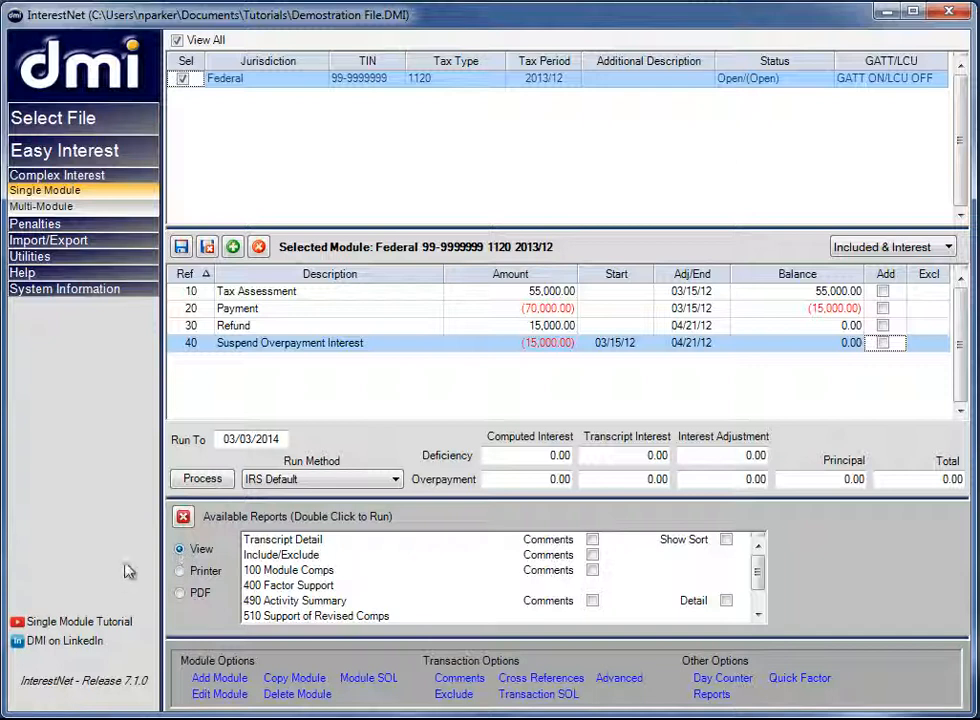
click(180, 571)
click(180, 593)
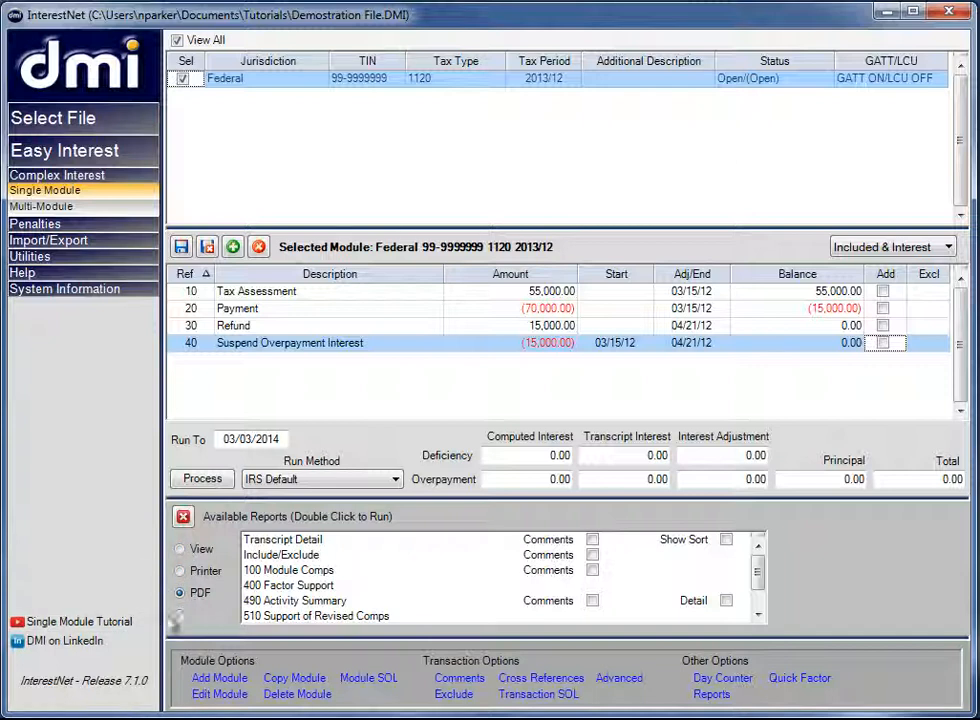